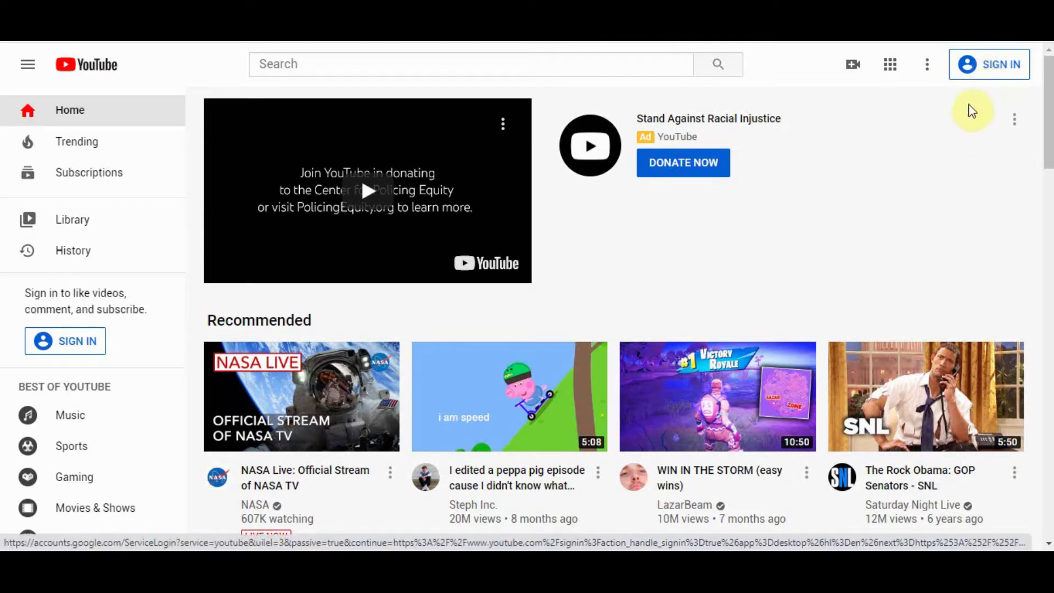
Step: From YouTube's Sign In page, begin creating a Google account for personal use
click(981, 70)
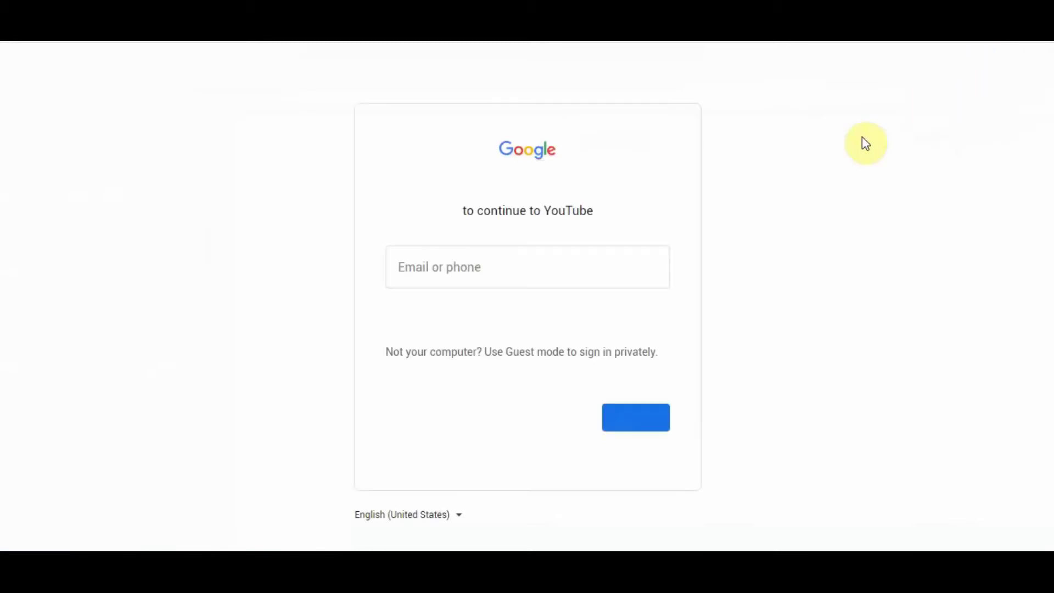
click(660, 269)
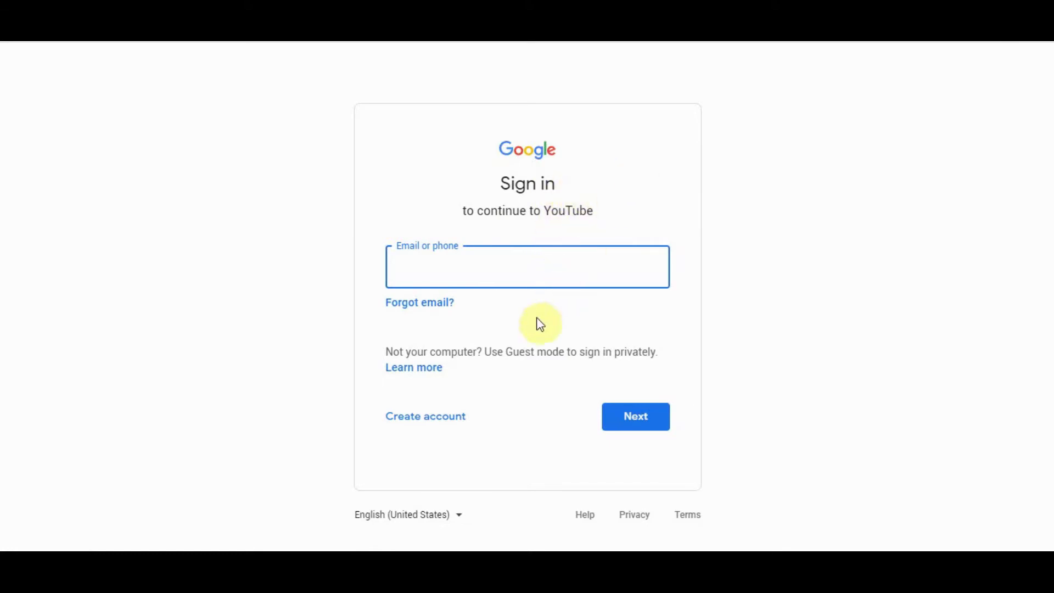
click(425, 420)
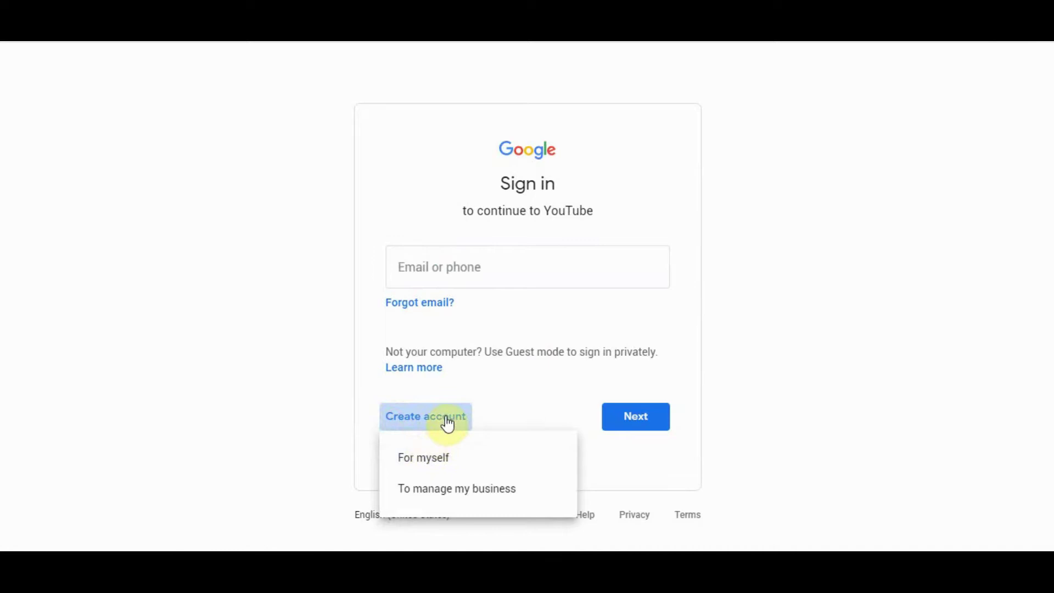
click(464, 467)
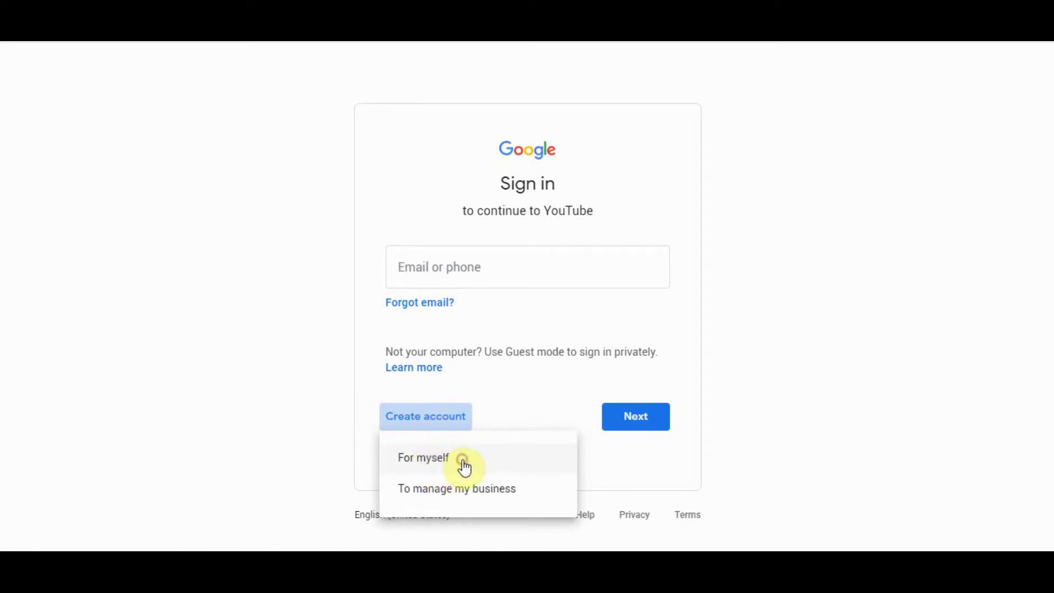
Step: Enter the account holder's first name and last name in the sign-up form
click(346, 232)
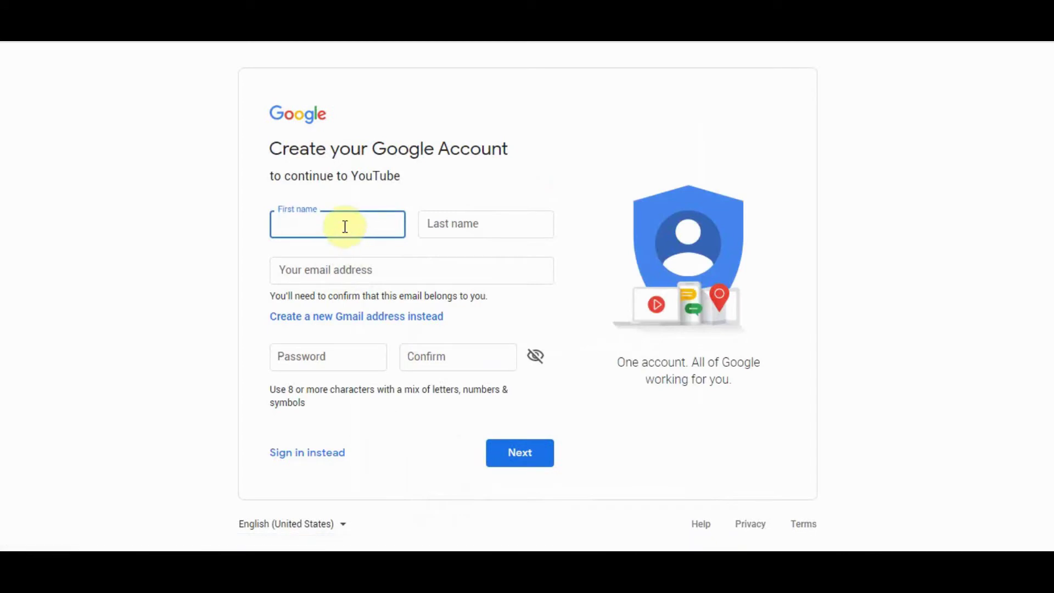
key(Tab)
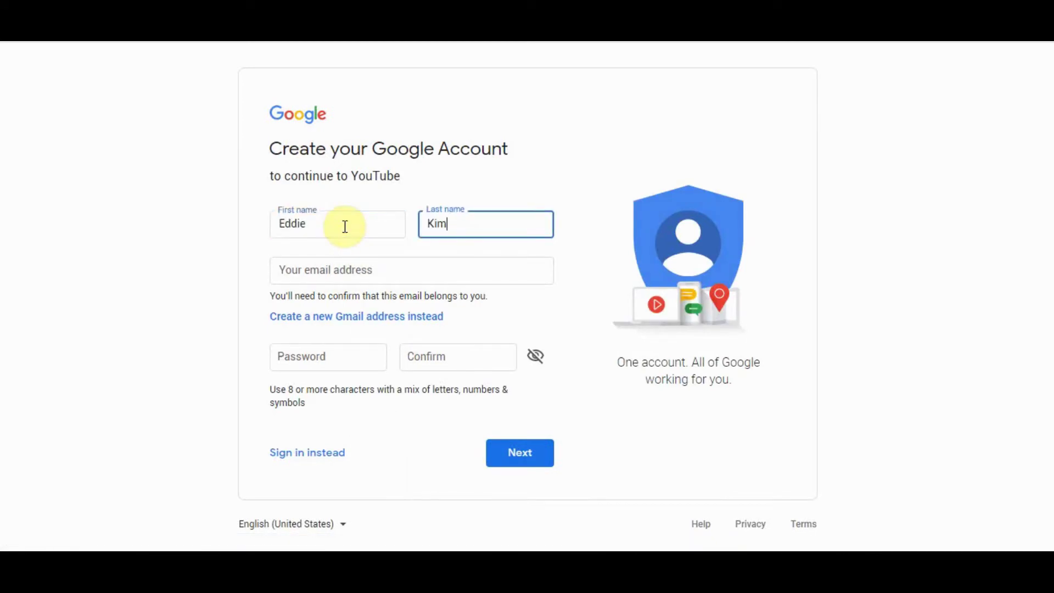
key(Tab)
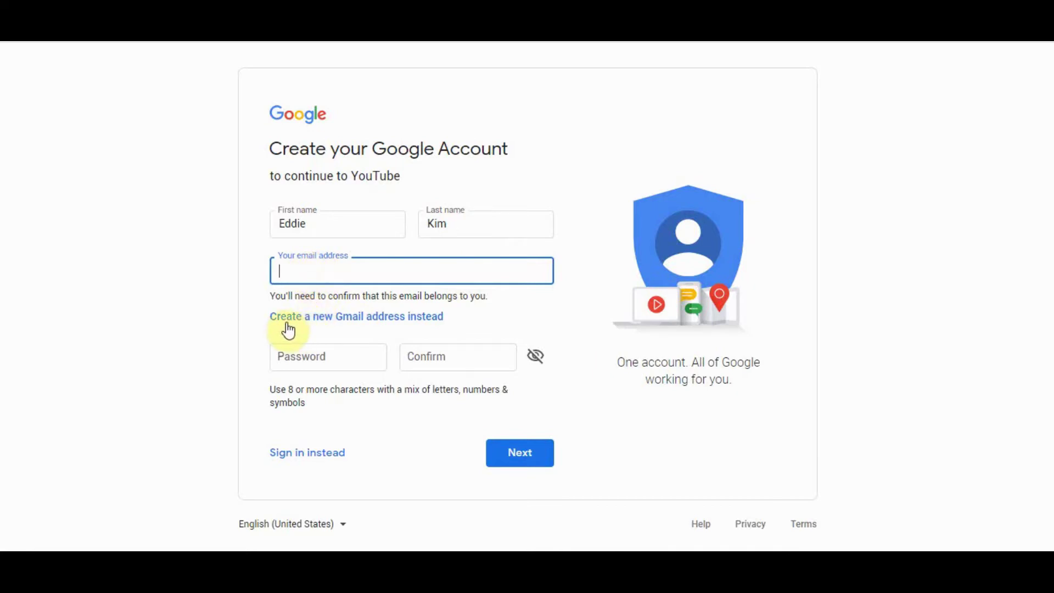
click(399, 320)
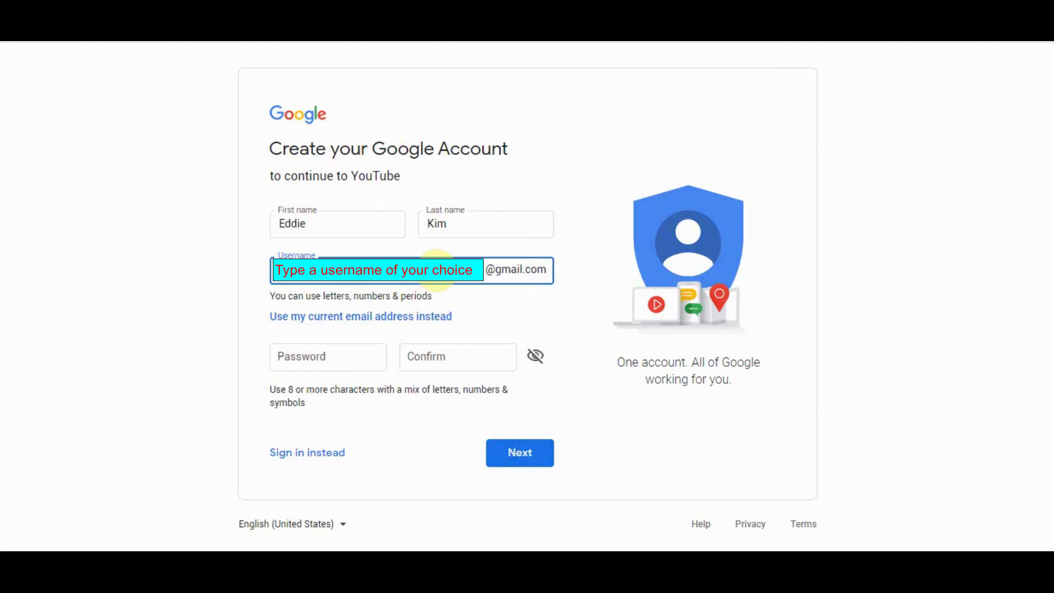
key(Tab)
key(Tab)
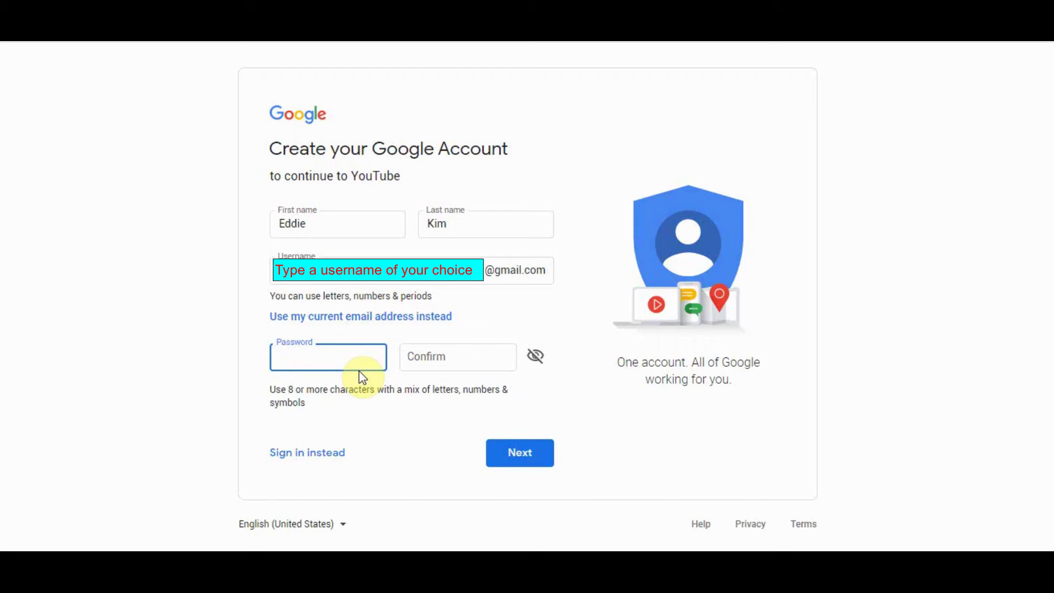
Step: Enter the account password in Password and Confirm, then submit the form
text(••••••••••••)
key(Tab)
text(••)
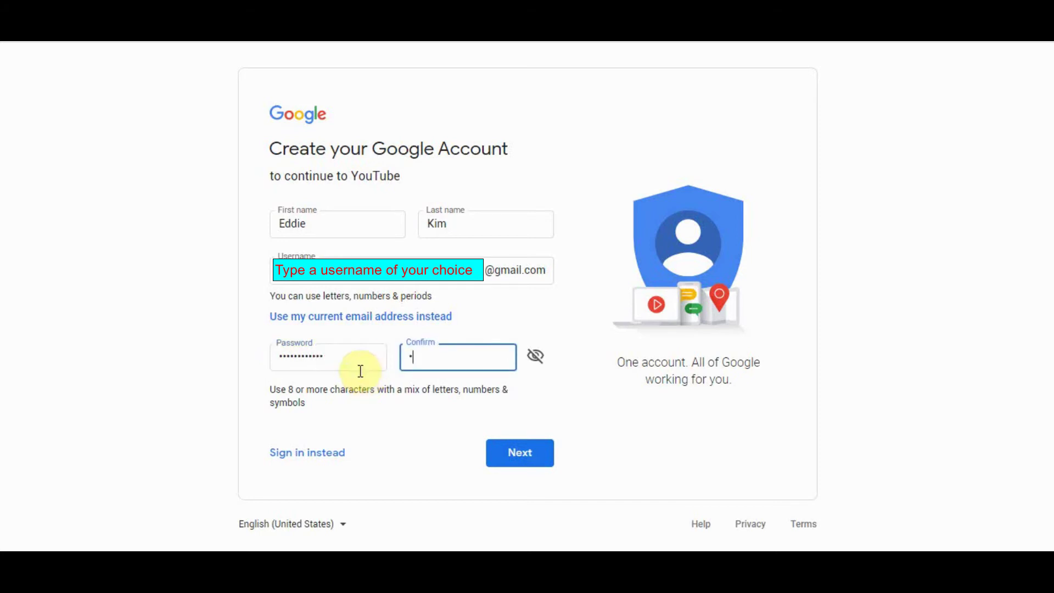
text(••••••••••)
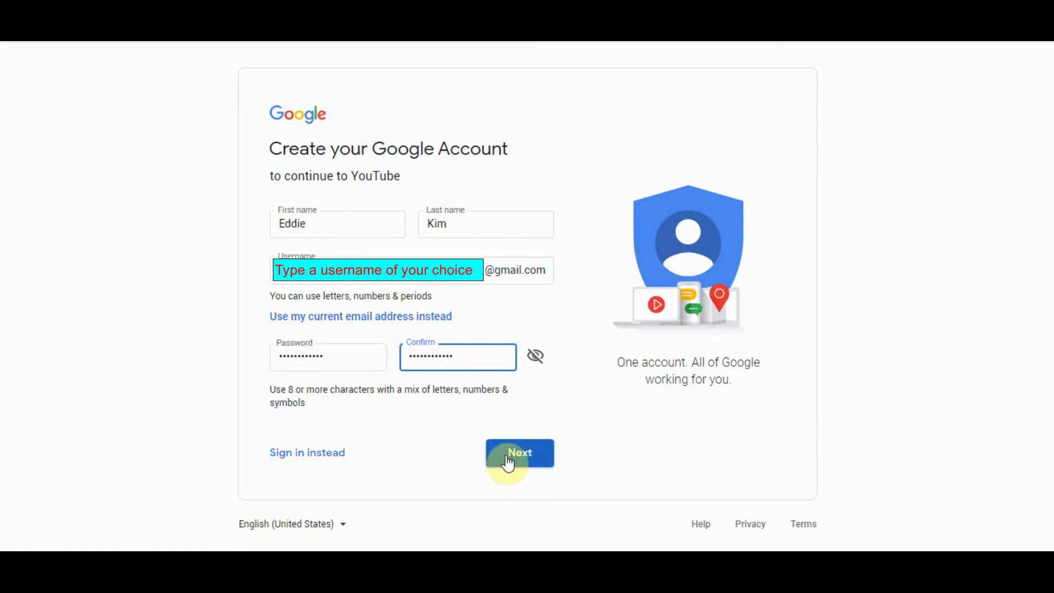
click(372, 352)
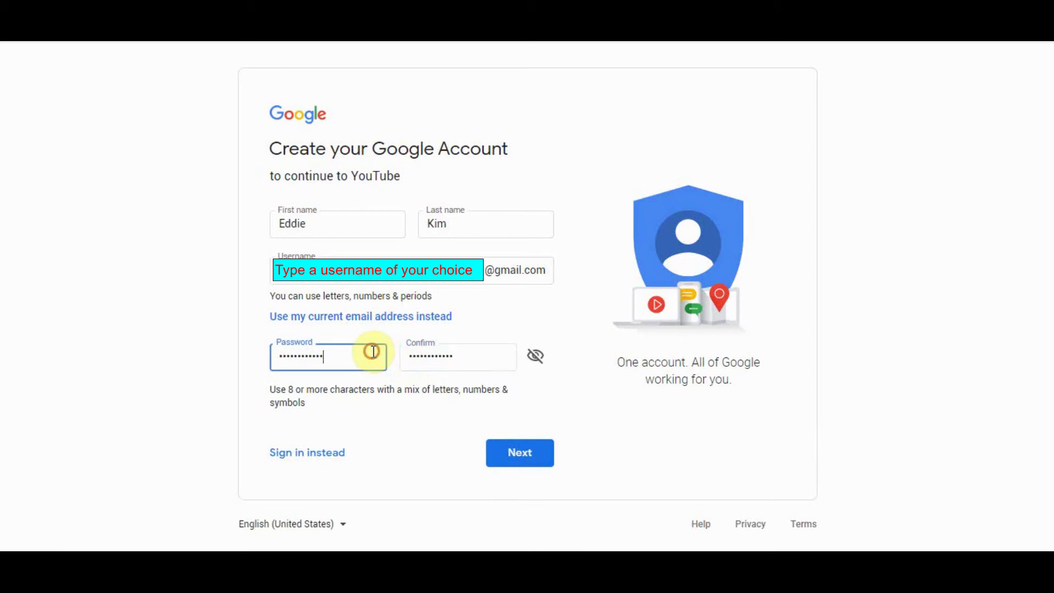
click(476, 360)
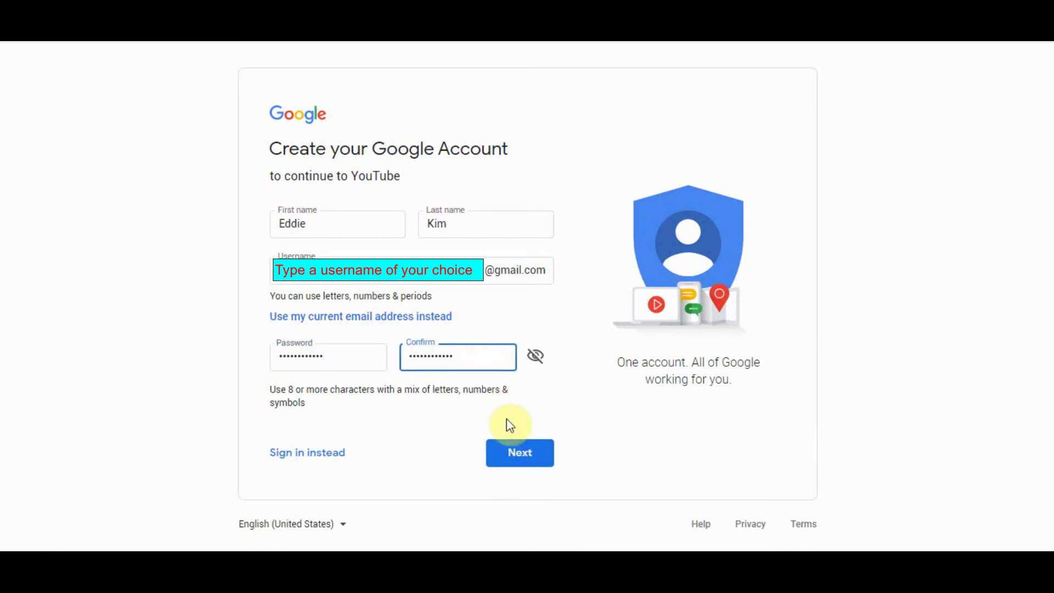
click(529, 461)
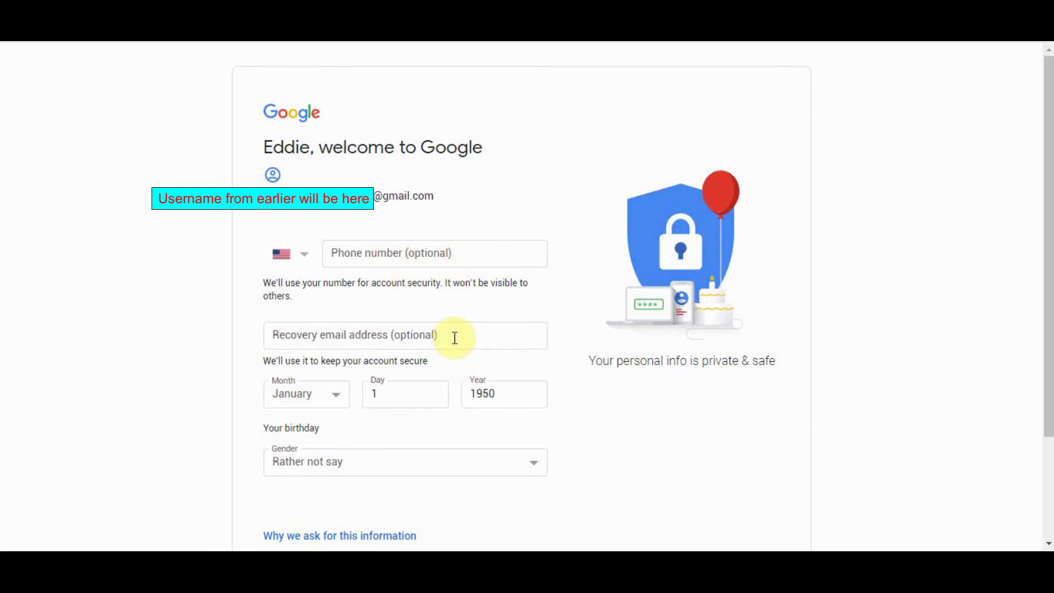
Step: Keep the birthday set to January 1950 in the Month and Year fields
click(331, 394)
click(331, 393)
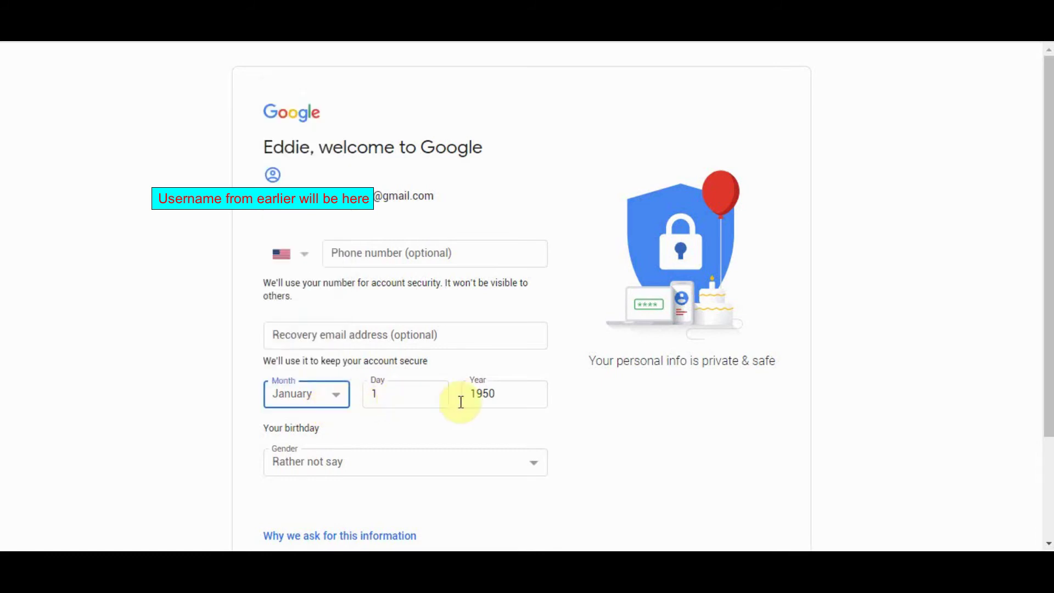
click(511, 394)
click(576, 400)
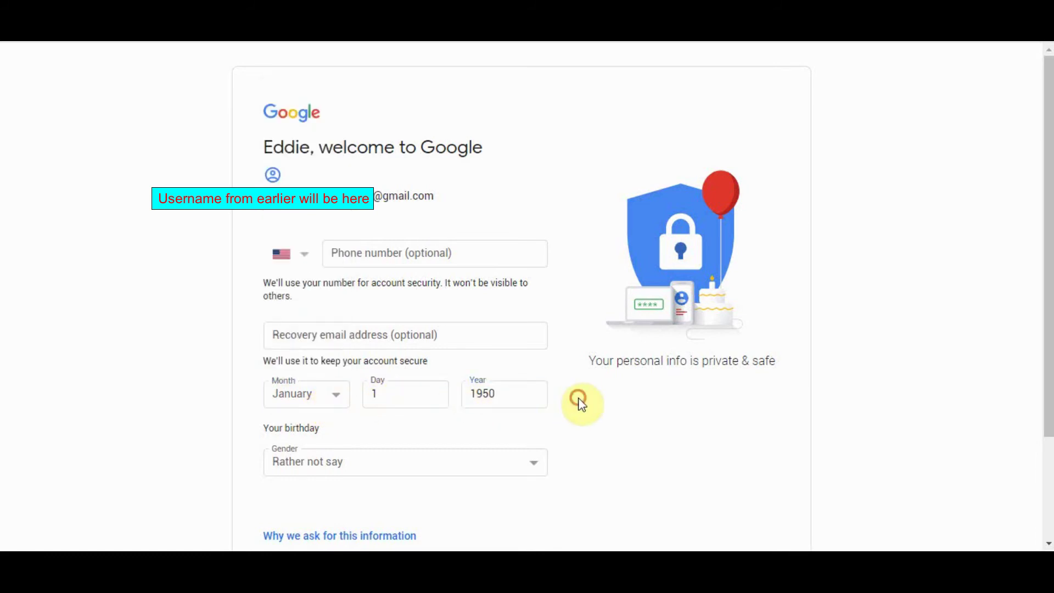
Step: Keep gender as Rather not say and submit the personal details
click(511, 466)
click(509, 465)
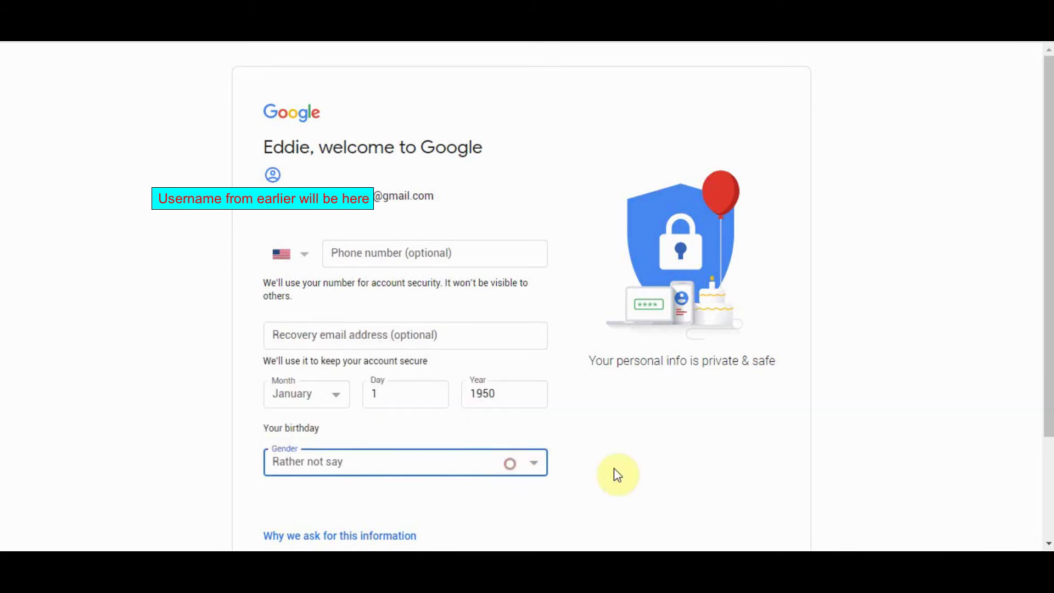
click(616, 473)
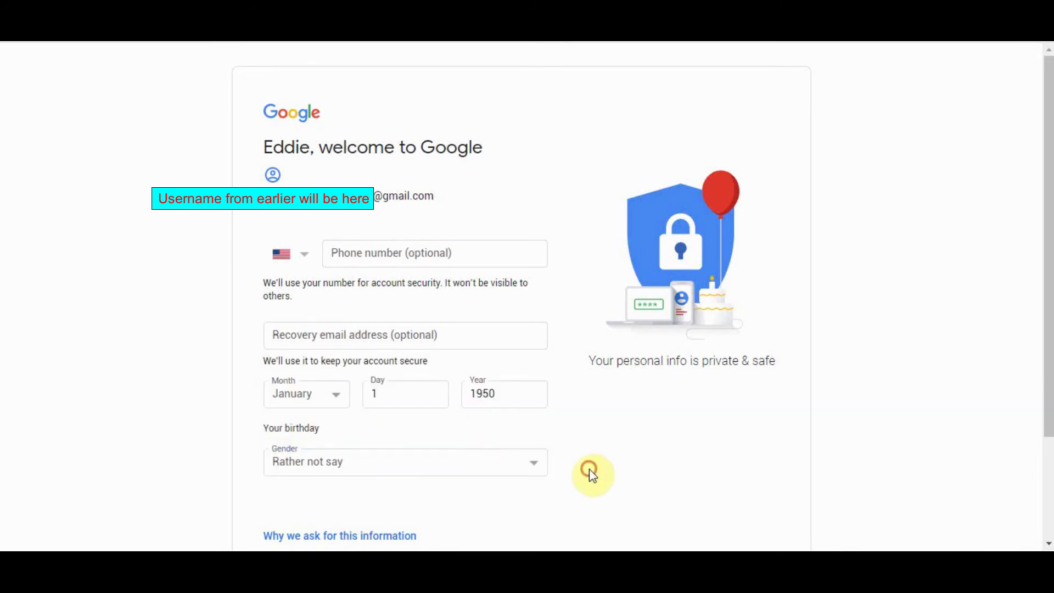
scroll(587, 470, down, 3)
click(516, 456)
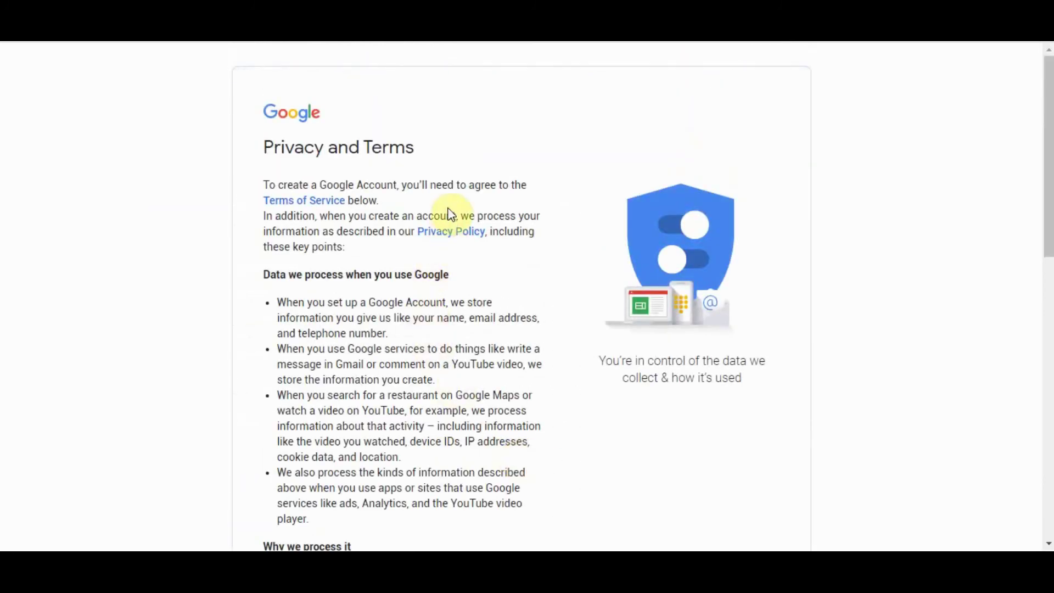
Step: Scroll through the Privacy and Terms and agree to them
scroll(449, 207, down, 4)
scroll(409, 285, down, 9)
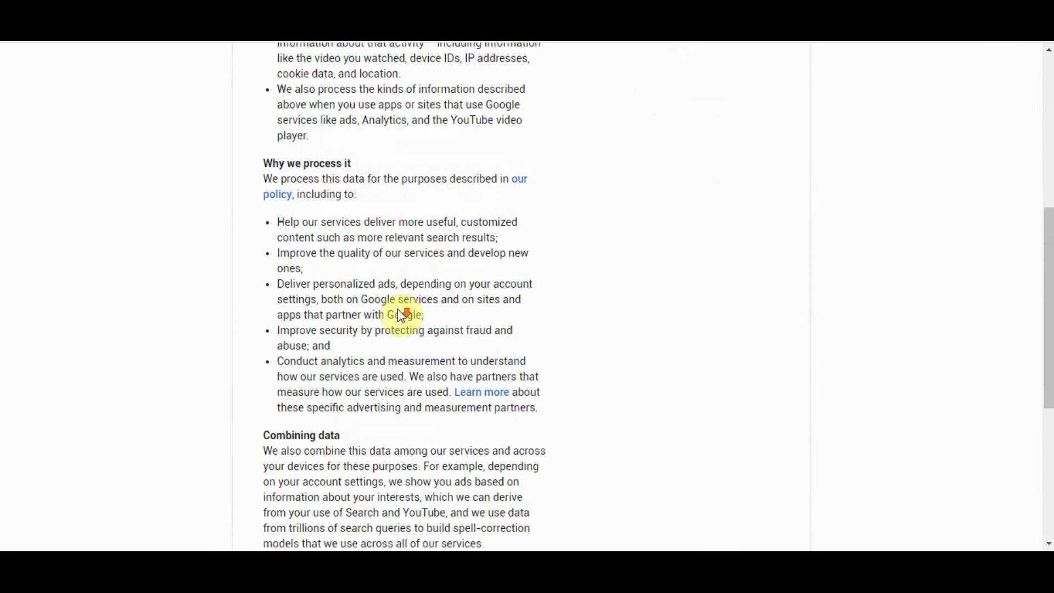
click(520, 460)
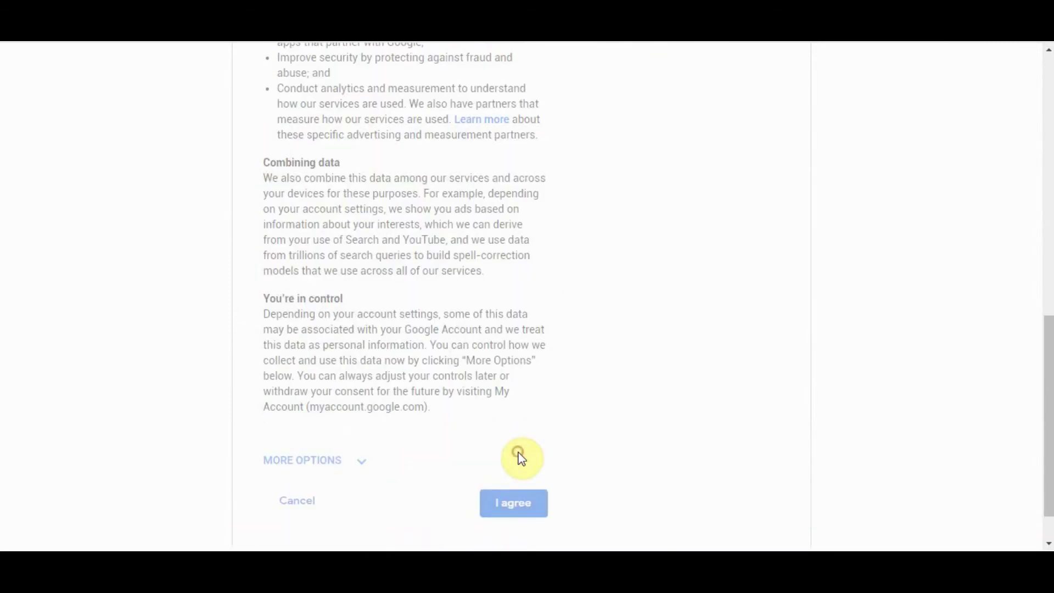